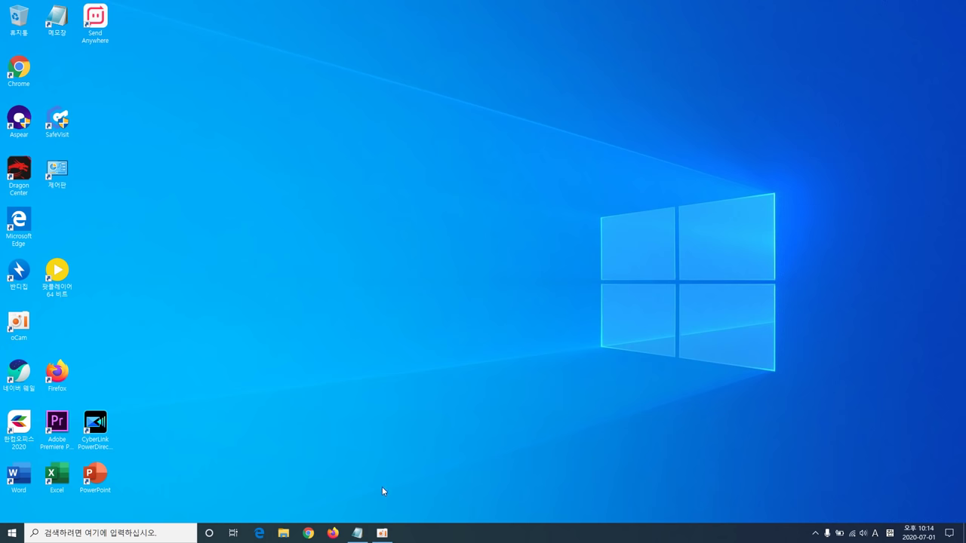
Step: Search Windows for the Control Panel (제어판) and open the folder containing its shortcut
{"action": "left_click", "coordinate": [83, 534]}
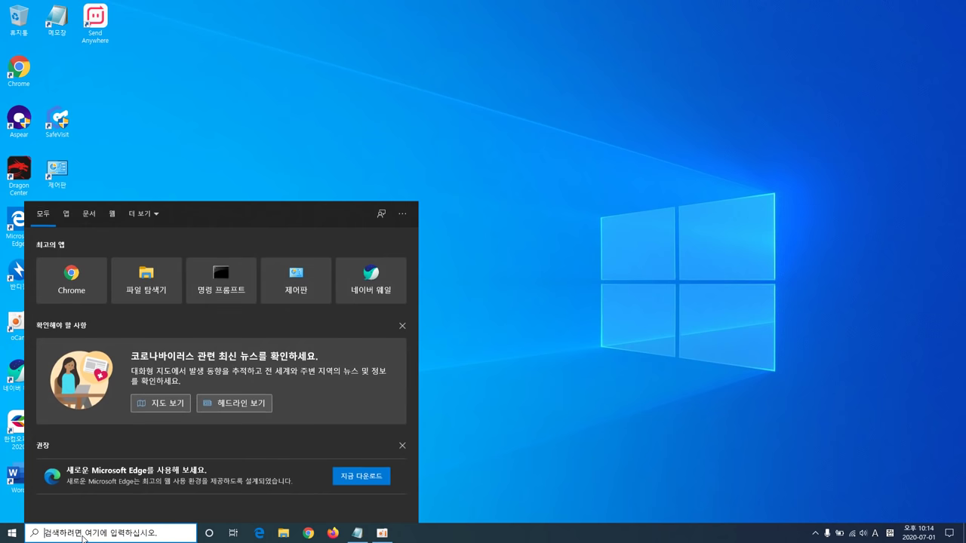
{"action": "type", "text": "w"}
{"action": "key", "text": "BackSpace"}
{"action": "key", "text": "Hangul"}
{"action": "type", "text": "제어"}
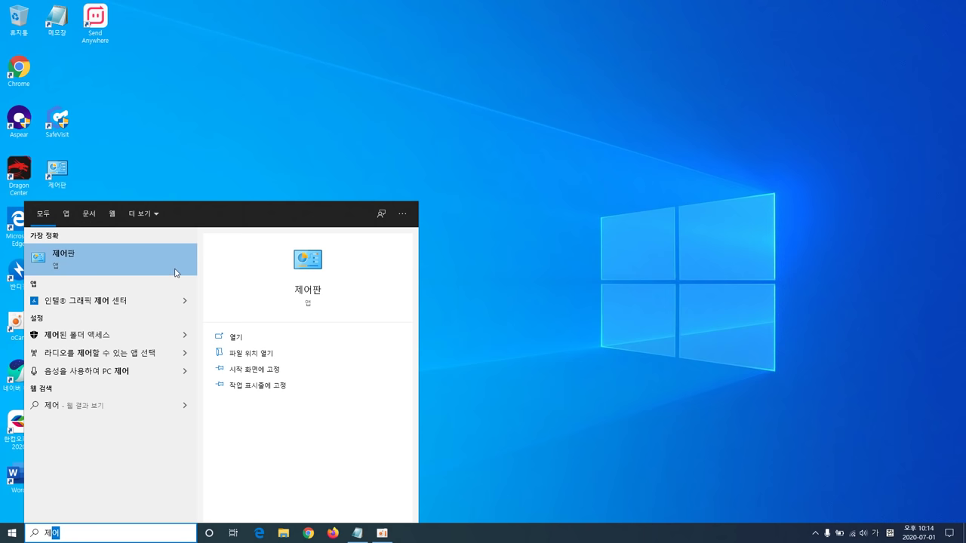
{"action": "left_click", "coordinate": [274, 354]}
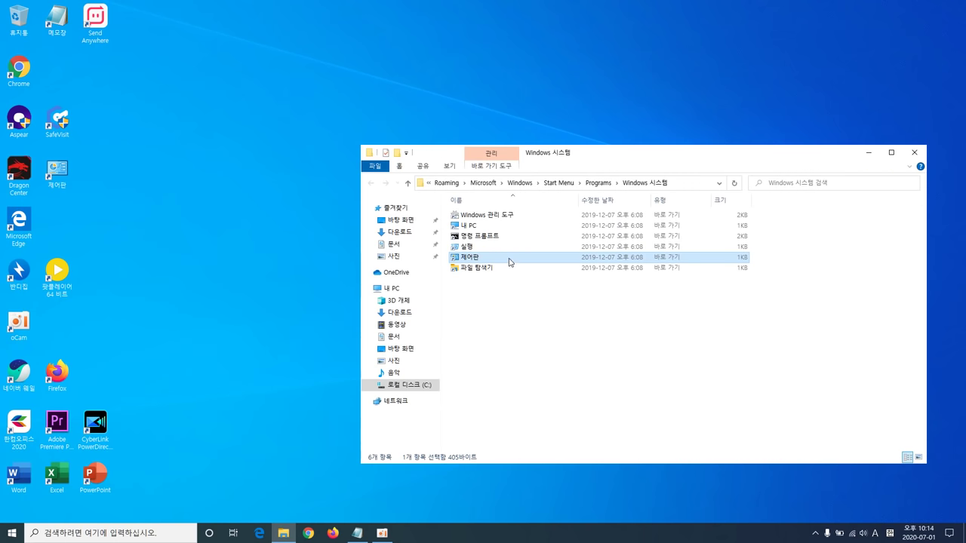
Step: View the send-to (보내기) destinations for the Control Panel shortcut, and close the folder window
{"action": "right_click", "coordinate": [509, 262]}
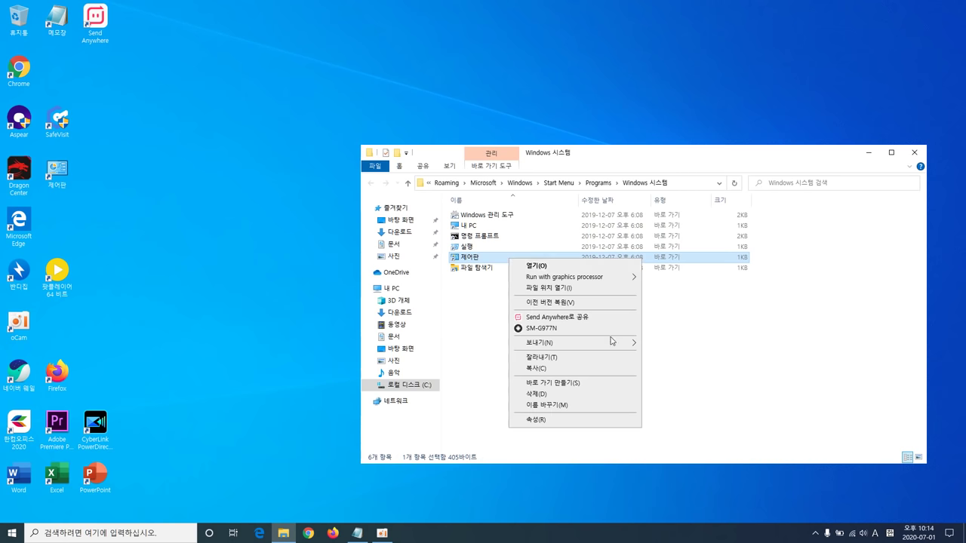
{"action": "mouse_move", "coordinate": [612, 344]}
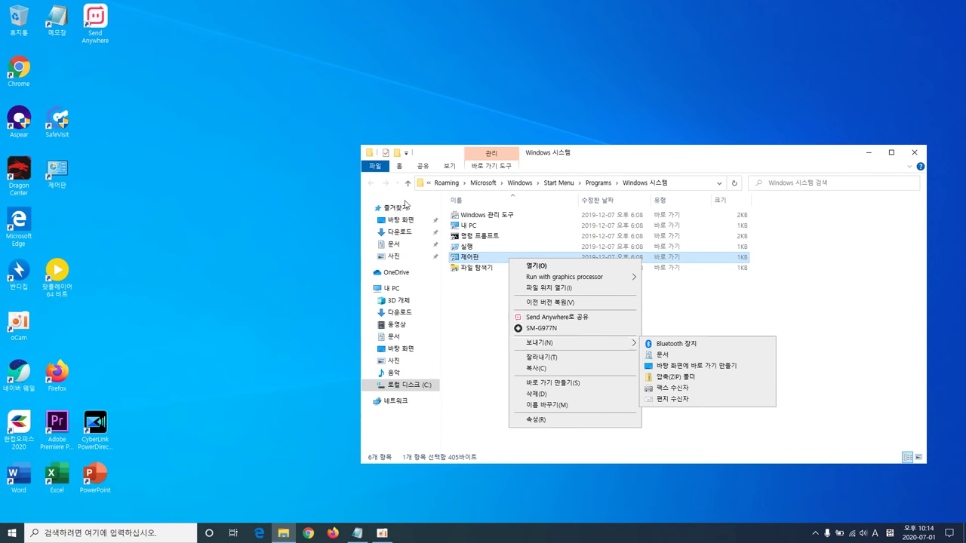
{"action": "left_click", "coordinate": [912, 155]}
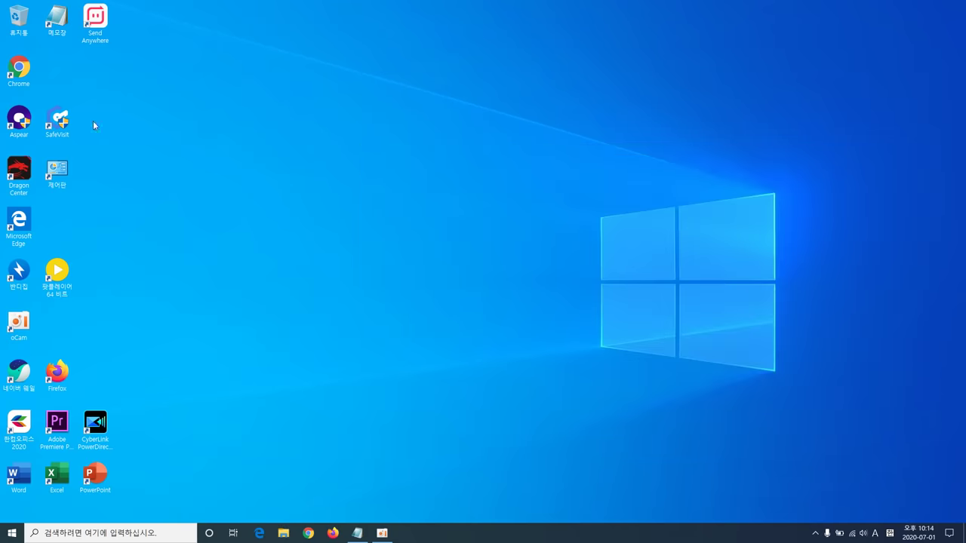
Step: Open the Control Panel, switch its view to categories (범주), and set it back to large icons (큰 아이콘)
{"action": "double_click", "coordinate": [43, 186]}
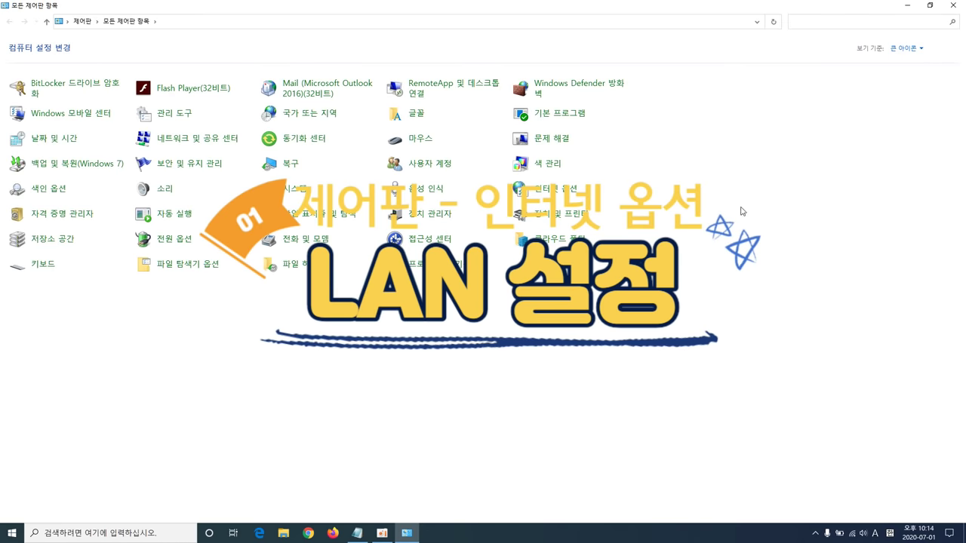
{"action": "left_click", "coordinate": [909, 50]}
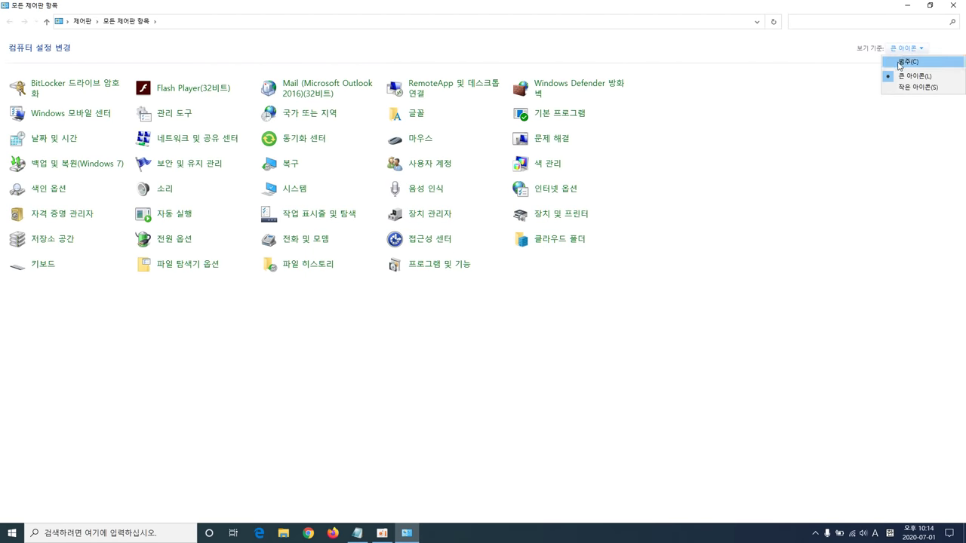
{"action": "left_click", "coordinate": [899, 64]}
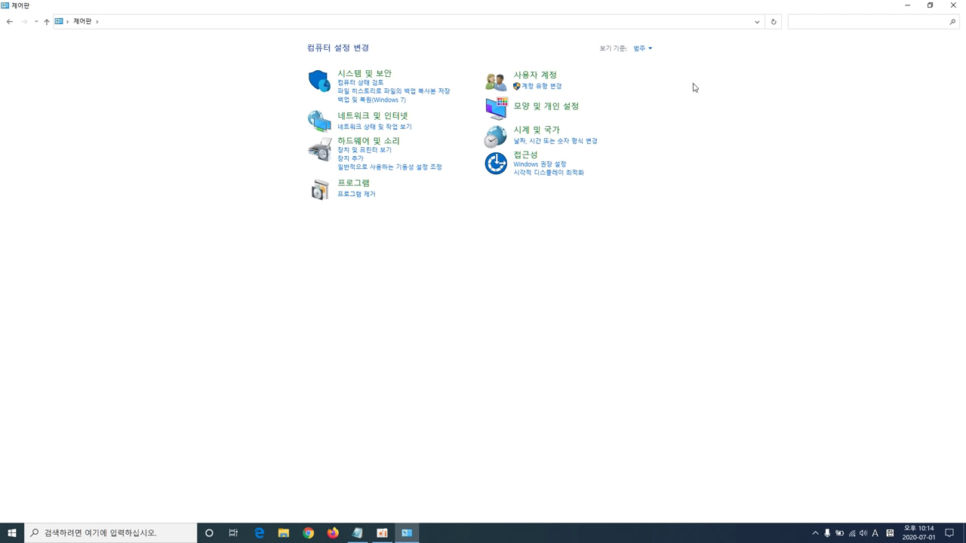
{"action": "left_click", "coordinate": [647, 51]}
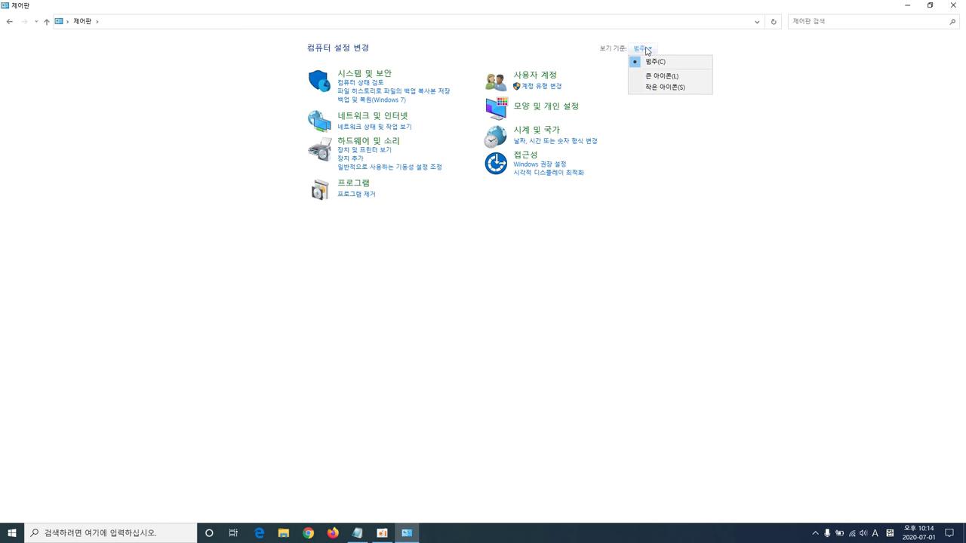
{"action": "left_click", "coordinate": [667, 77]}
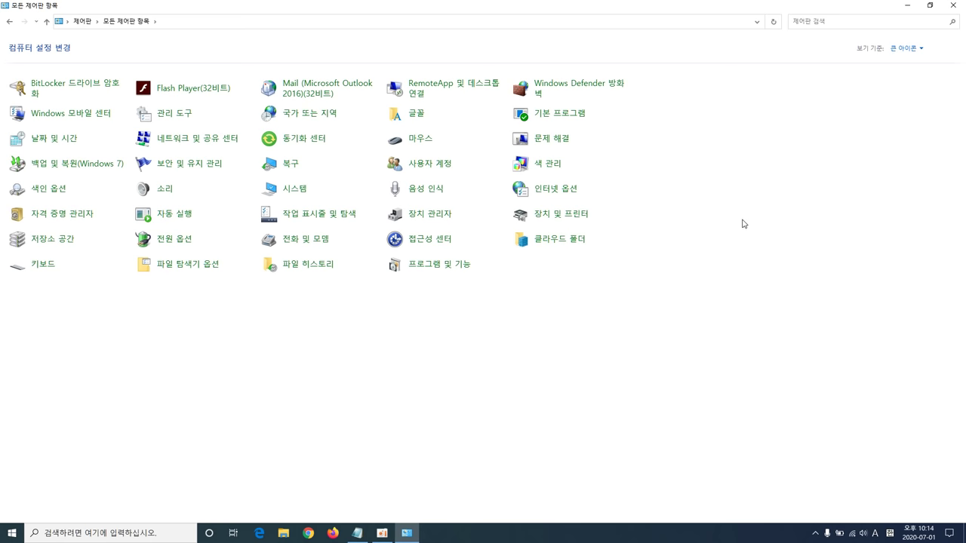
Step: Open the LAN settings from the Internet Options connection settings and toggle automatic settings detection (자동으로 설정 검색)
{"action": "left_click", "coordinate": [566, 190]}
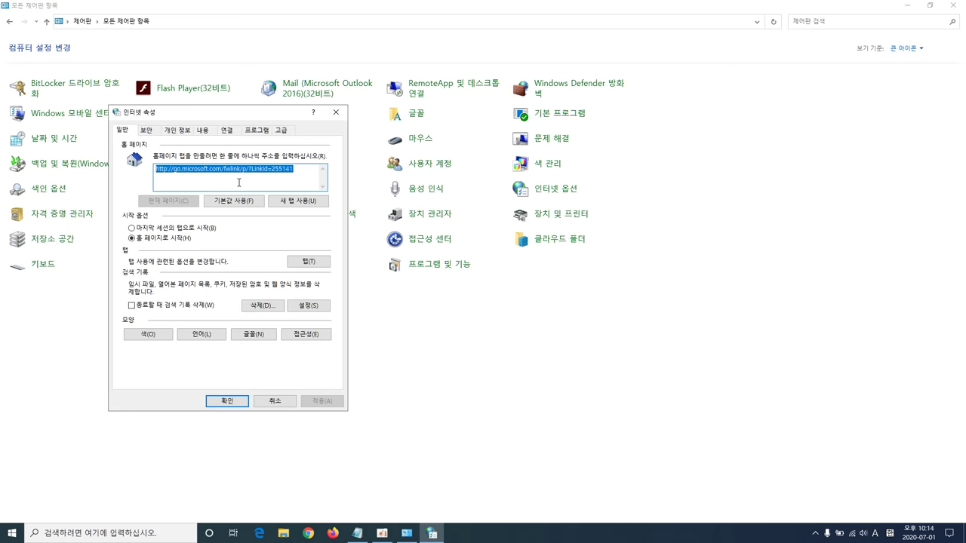
{"action": "left_click", "coordinate": [227, 130]}
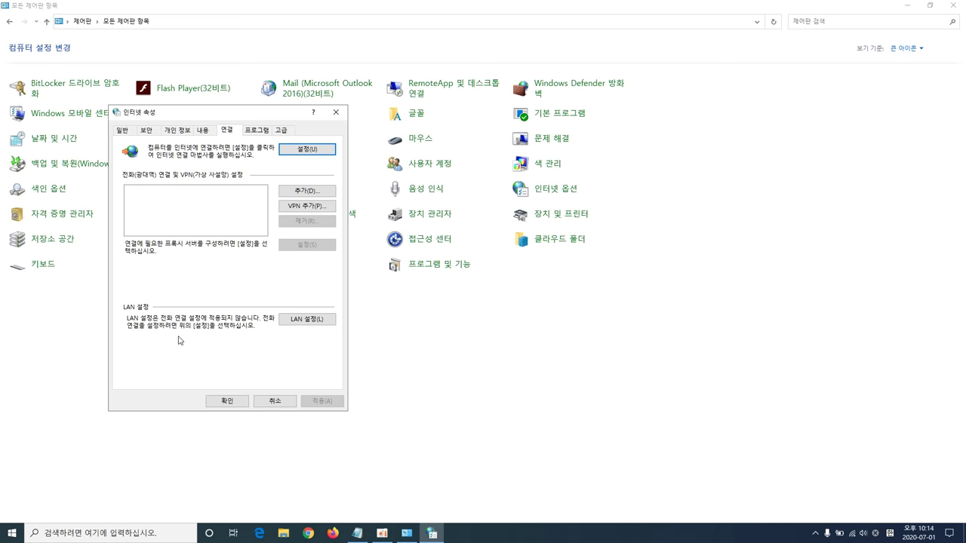
{"action": "left_click", "coordinate": [315, 323]}
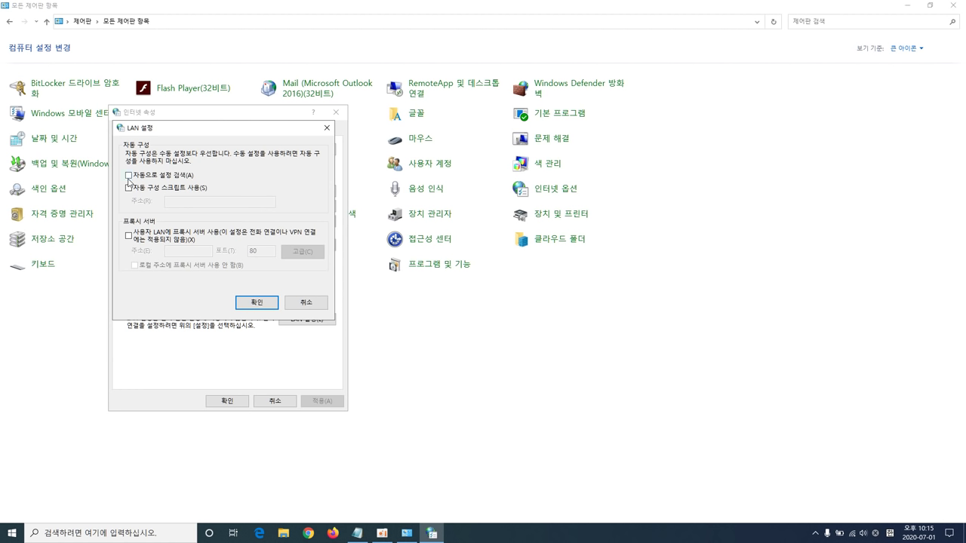
{"action": "left_click", "coordinate": [129, 178]}
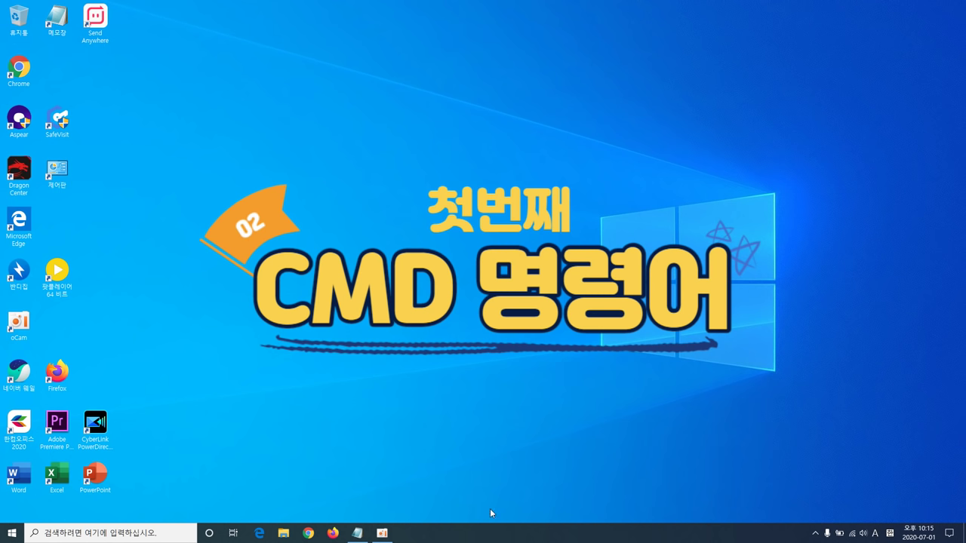
Step: Run the Command Prompt (명령 프롬프트) as administrator and enter the command NETSH WINSOCK RESET
{"action": "left_click", "coordinate": [167, 534]}
{"action": "key", "text": "Hangul"}
{"action": "type", "text": "cm"}
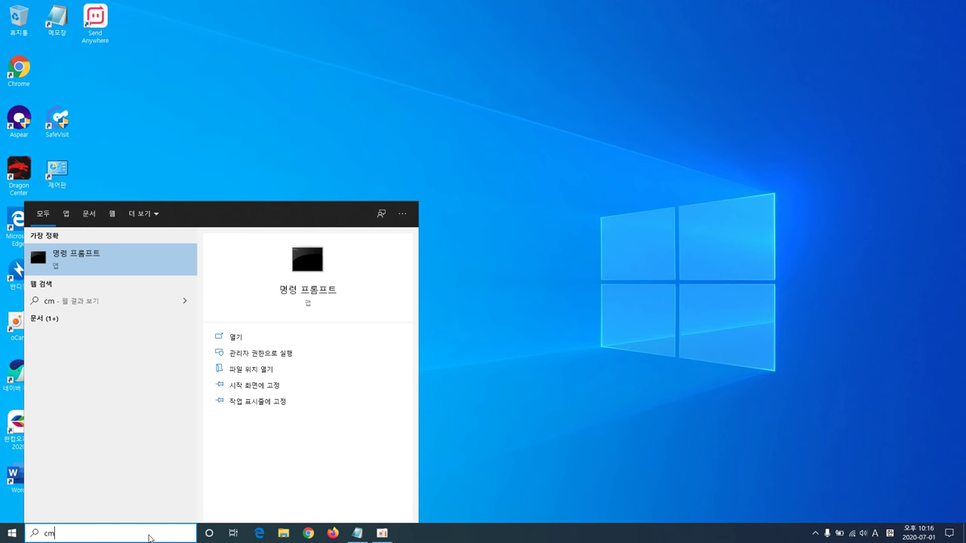
{"action": "right_click", "coordinate": [93, 269]}
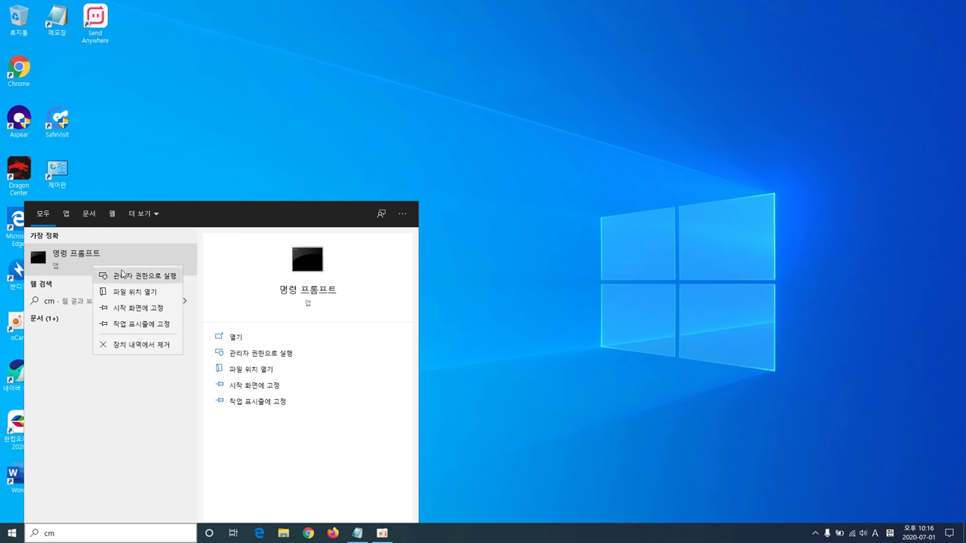
{"action": "left_click", "coordinate": [125, 276]}
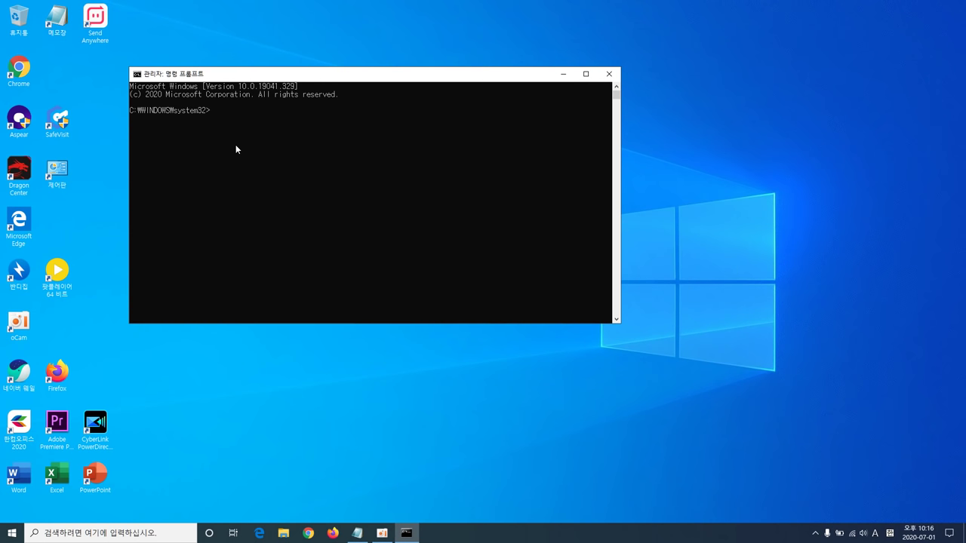
{"action": "type", "text": "NETSH WINSOCK RESET"}
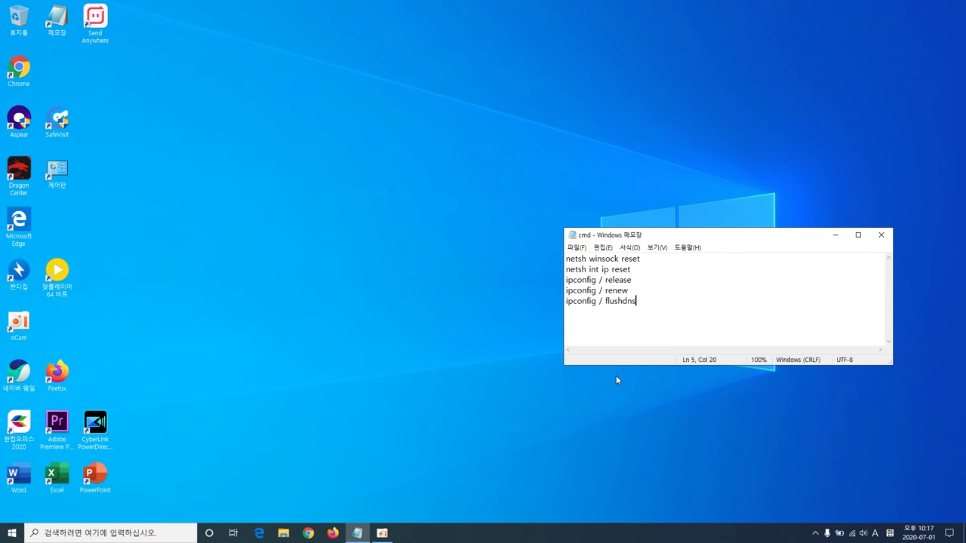
Step: Search Windows for Notepad (메모장) and open the folder containing its shortcut
{"action": "left_click", "coordinate": [139, 537]}
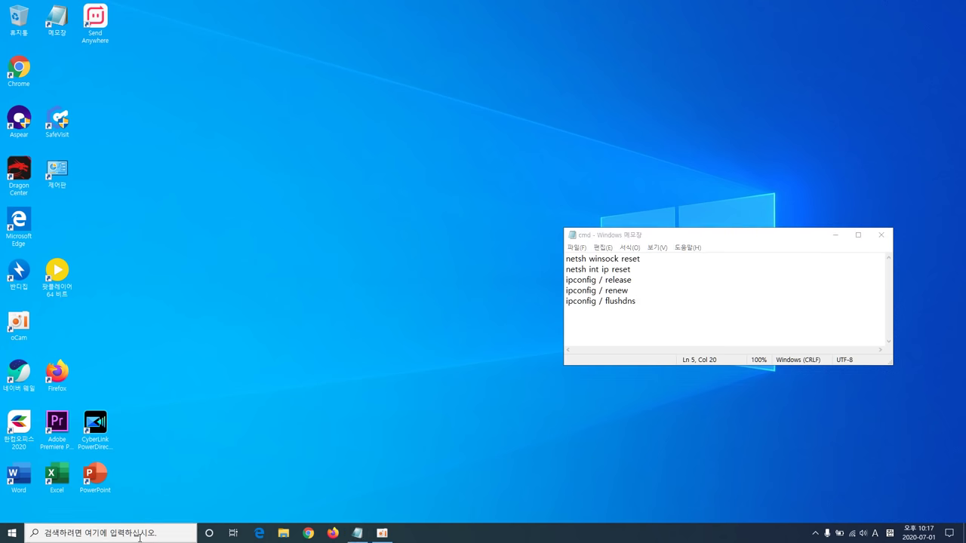
{"action": "type", "text": "메모"}
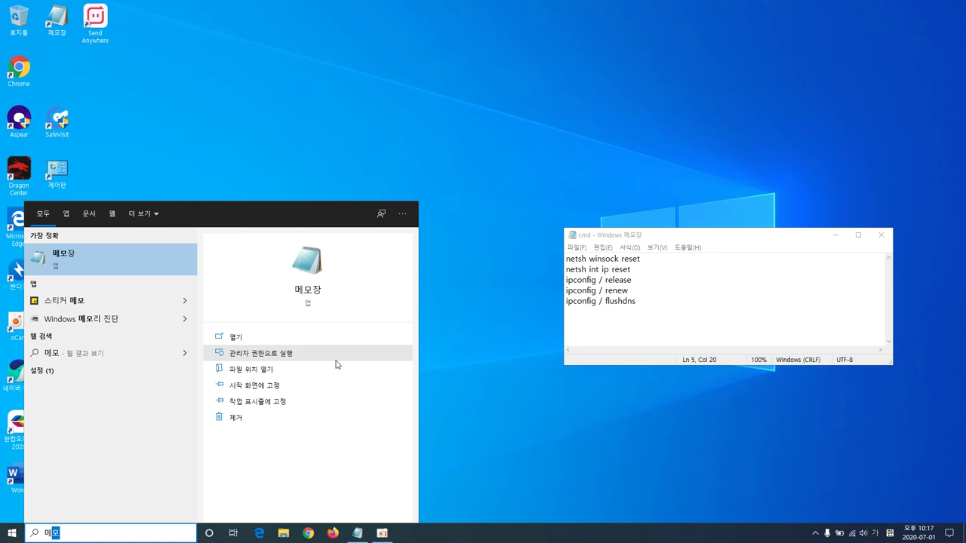
{"action": "left_click", "coordinate": [287, 375]}
{"action": "left_click", "coordinate": [469, 278]}
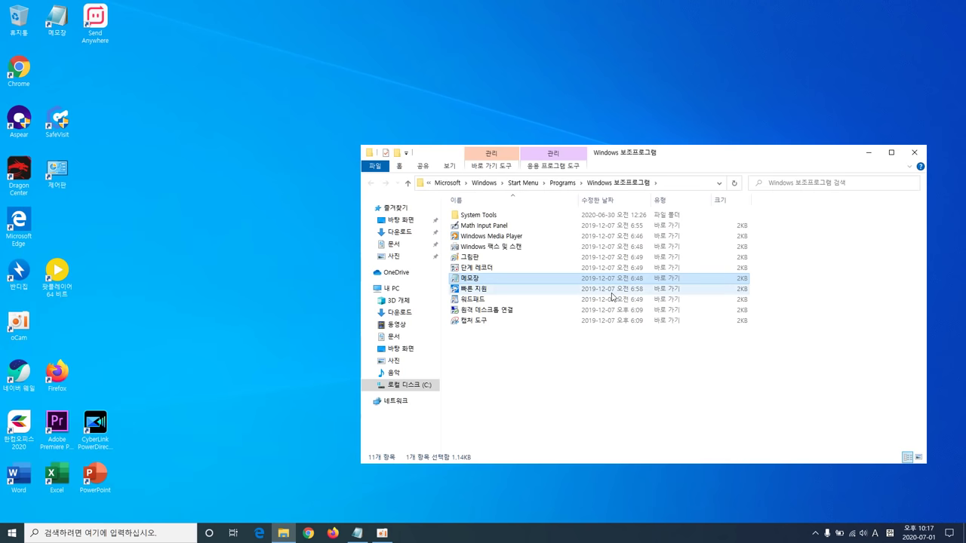
Step: View the send-to (보내기) destinations for the Notepad shortcut, and close the folder window
{"action": "right_click", "coordinate": [537, 278]}
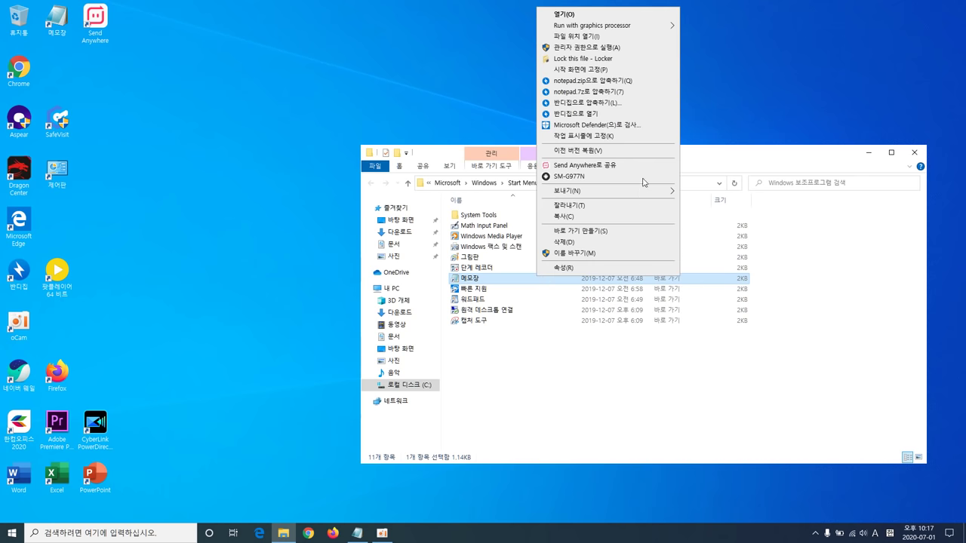
{"action": "mouse_move", "coordinate": [640, 191]}
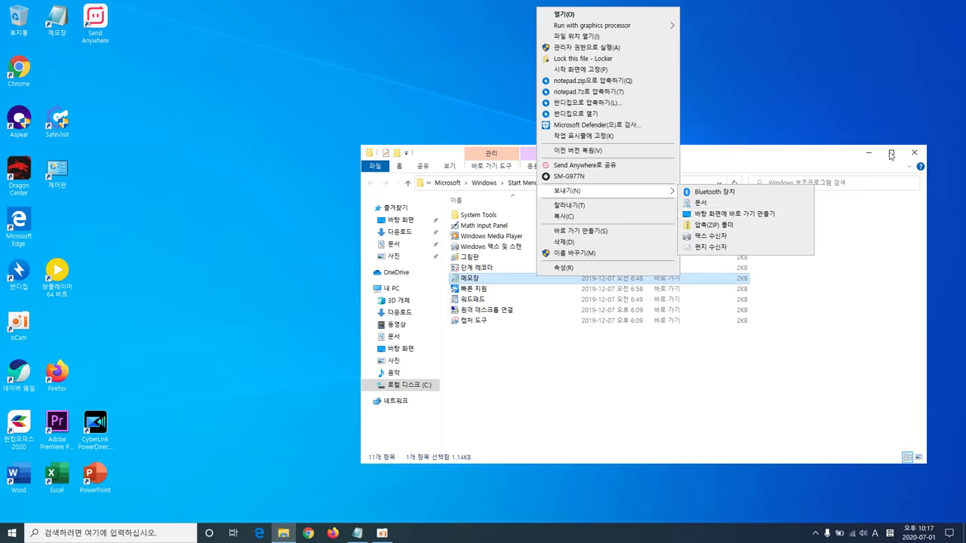
{"action": "left_click", "coordinate": [913, 154]}
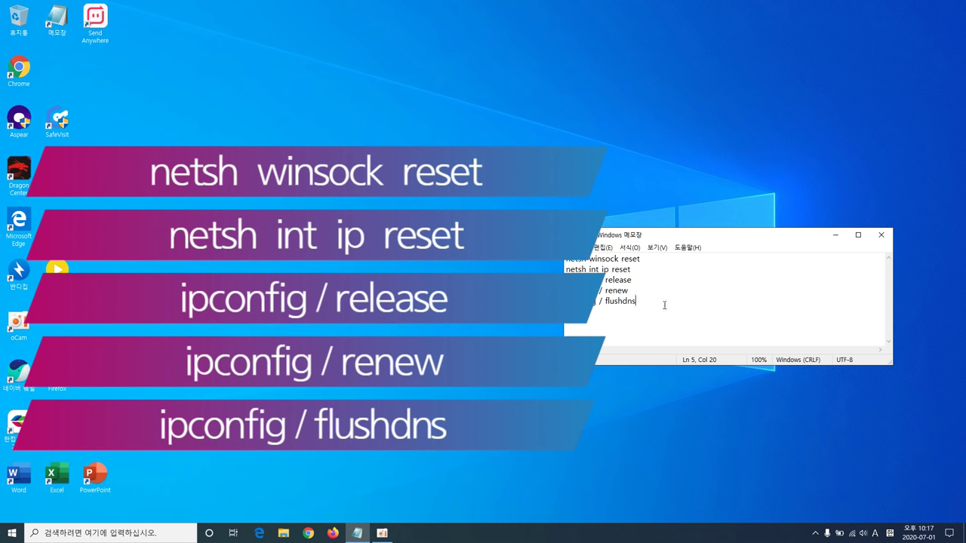
Step: Copy all five netsh and ipconfig command lines from the cmd text file in Notepad
{"action": "left_click_drag", "start_coordinate": [567, 260], "coordinate": [646, 296]}
{"action": "right_click", "coordinate": [605, 272]}
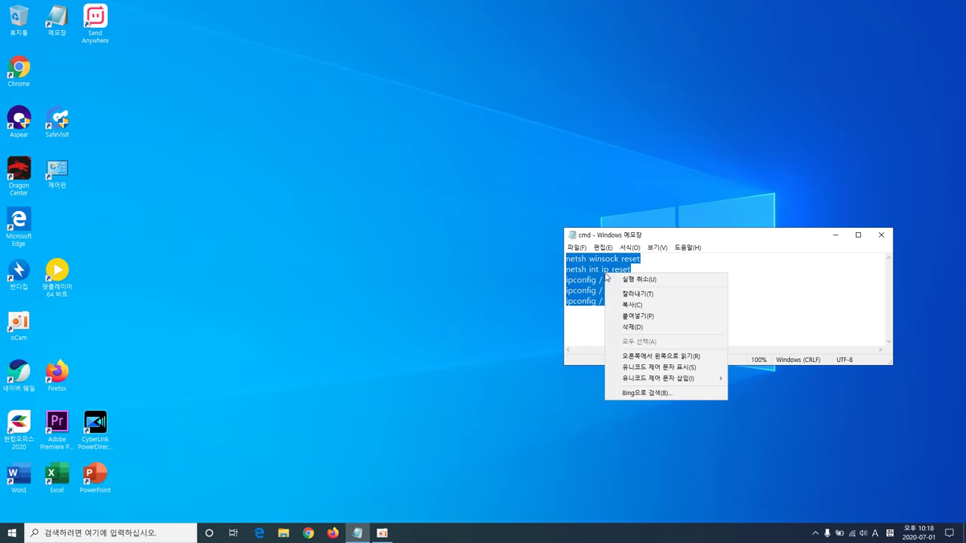
{"action": "left_click", "coordinate": [647, 305]}
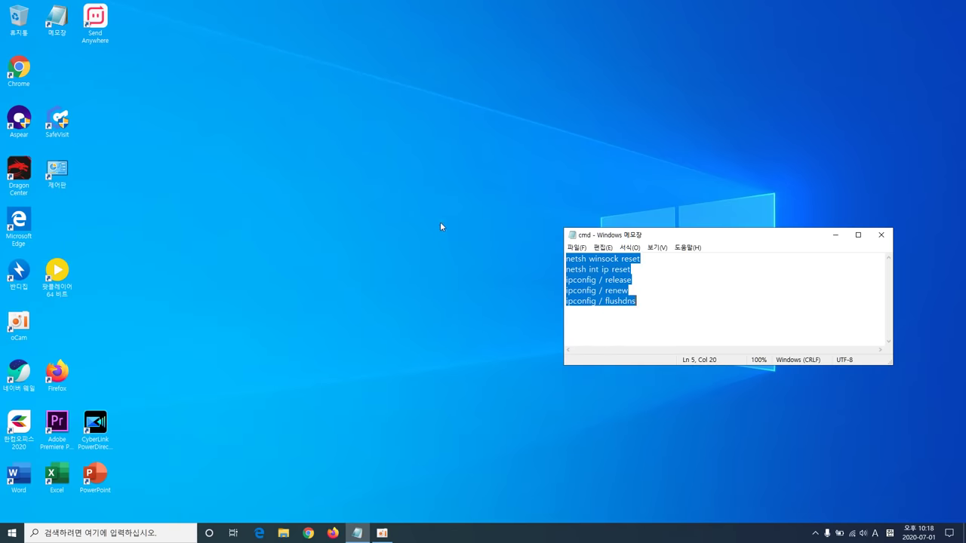
{"action": "left_click", "coordinate": [467, 422]}
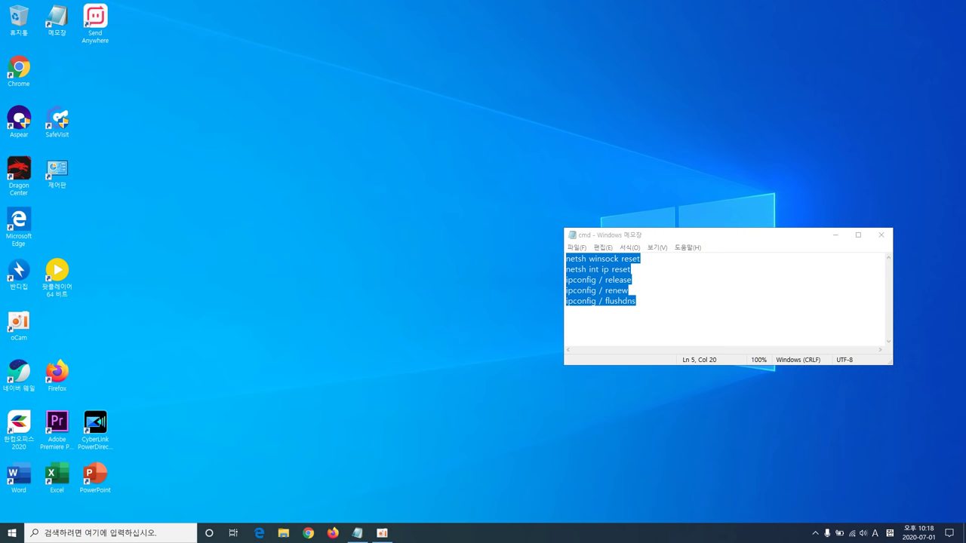
Step: Search Windows for CMD and run the Command Prompt as administrator
{"action": "left_click", "coordinate": [154, 532]}
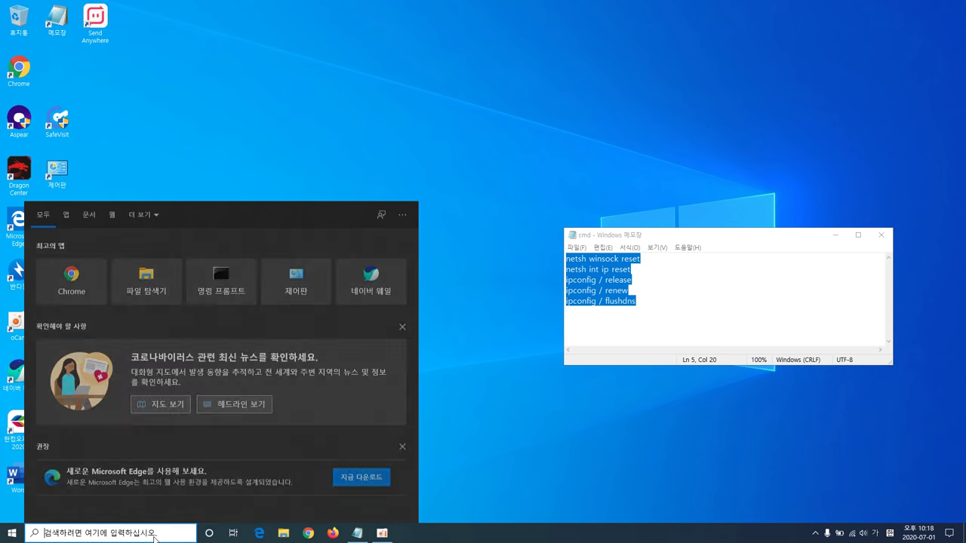
{"action": "type", "text": "CMD"}
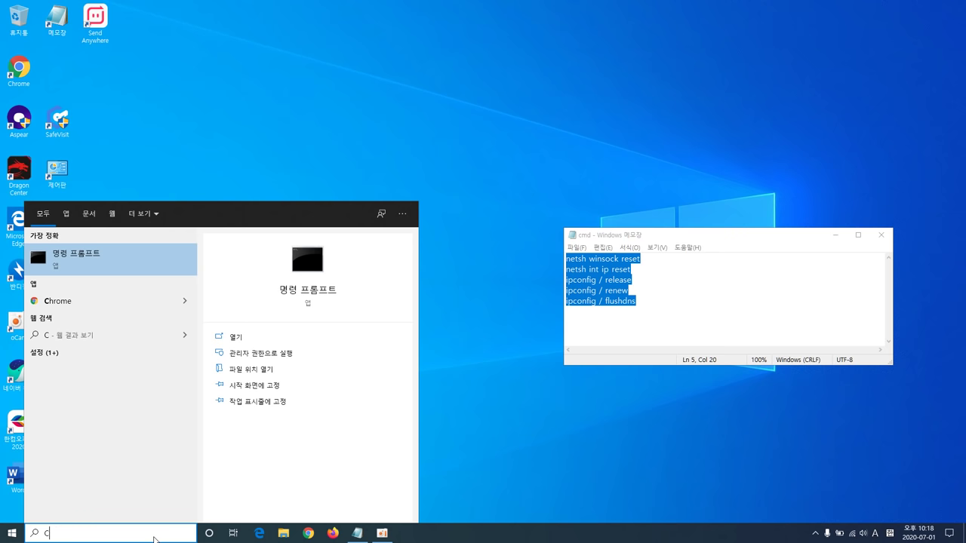
{"action": "right_click", "coordinate": [98, 267]}
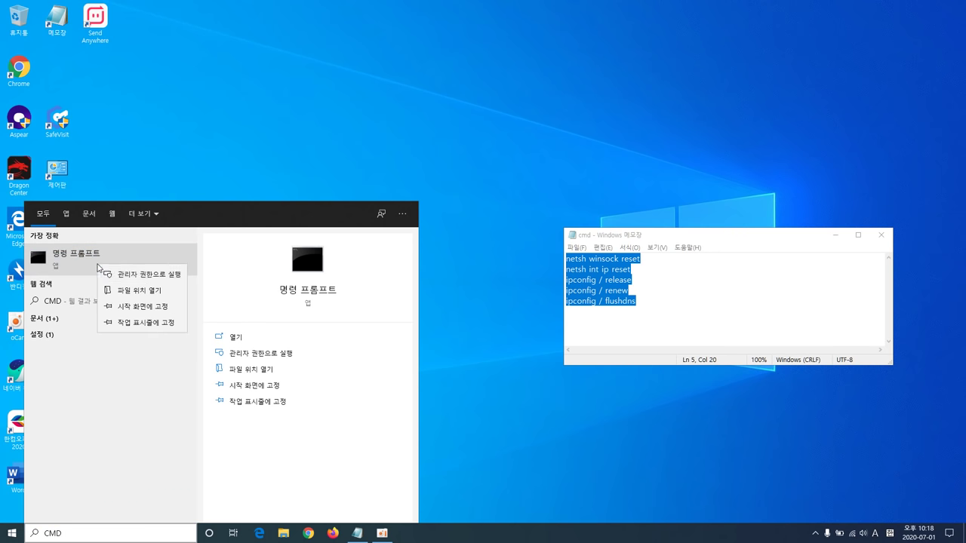
{"action": "left_click", "coordinate": [140, 276]}
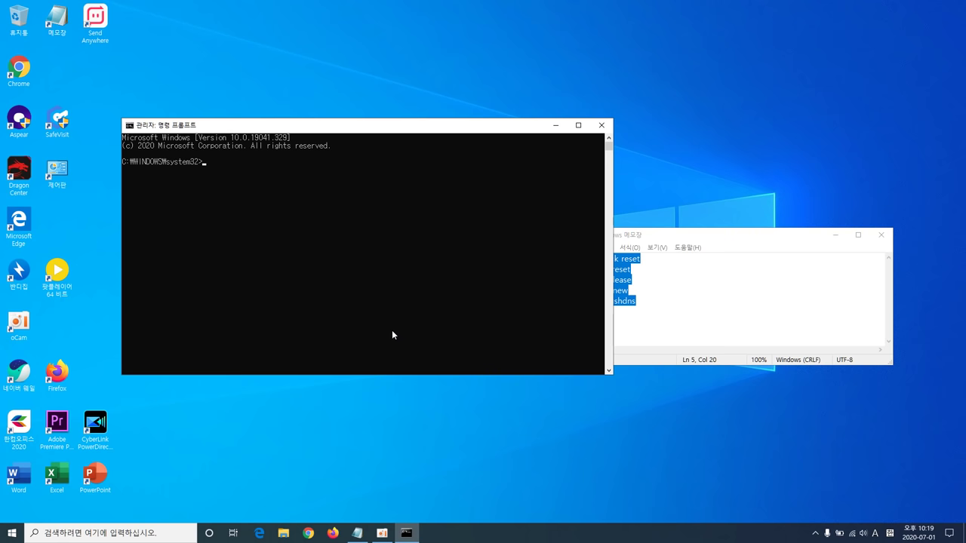
Step: Paste the copied netsh and ipconfig commands into the administrator Command Prompt
{"action": "right_click", "coordinate": [214, 127]}
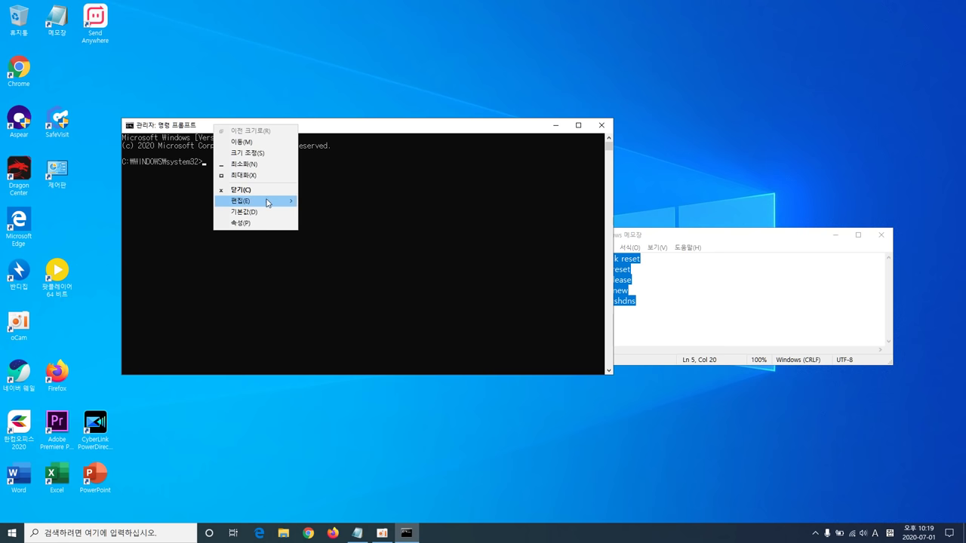
{"action": "mouse_move", "coordinate": [267, 204]}
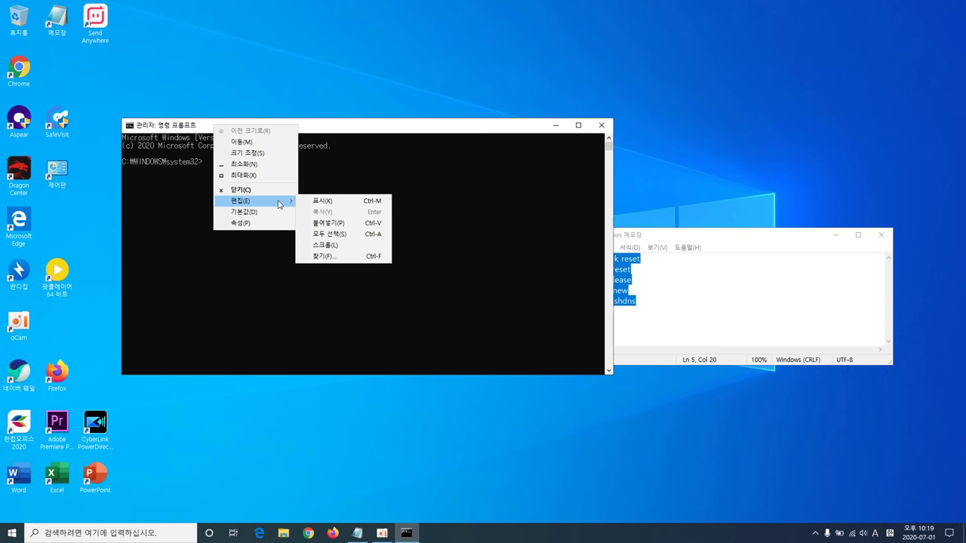